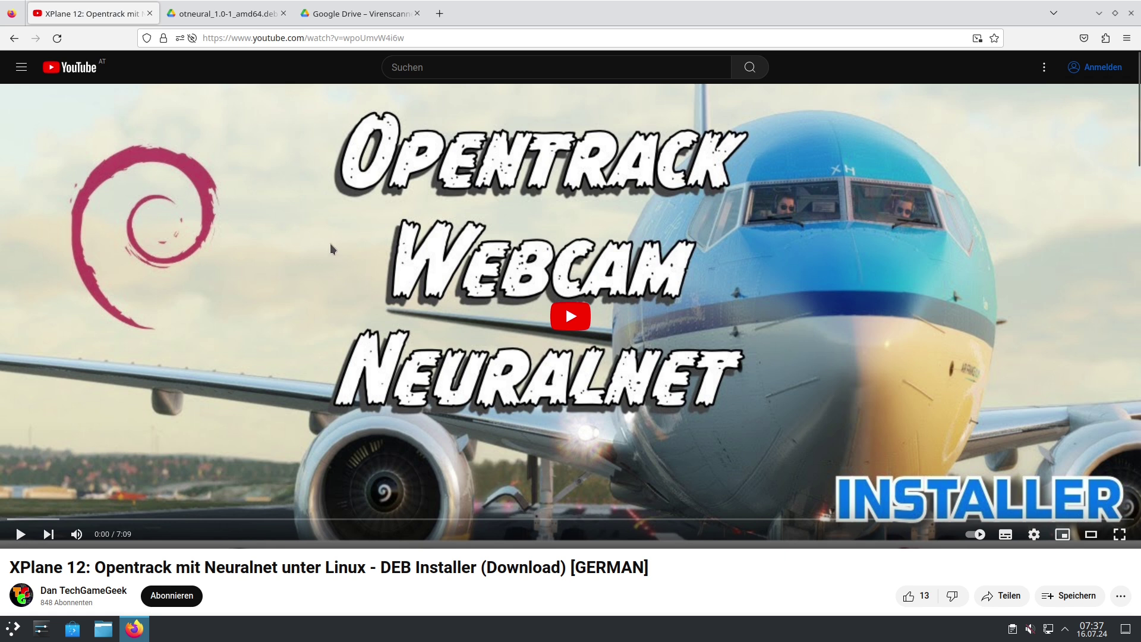
Expand the full video description, then switch to the otneural_1.0-1_amd64.deb Google Drive download tab
scroll(336, 208, "down", 3)
scroll(315, 232, "up", 2)
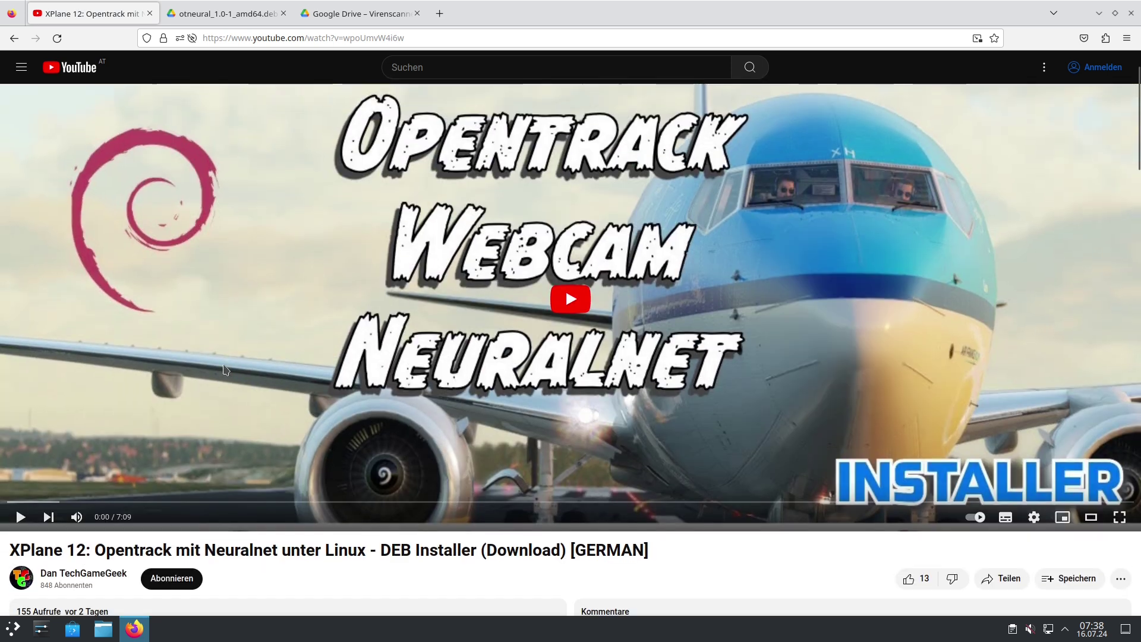
scroll(445, 392, "down", 2)
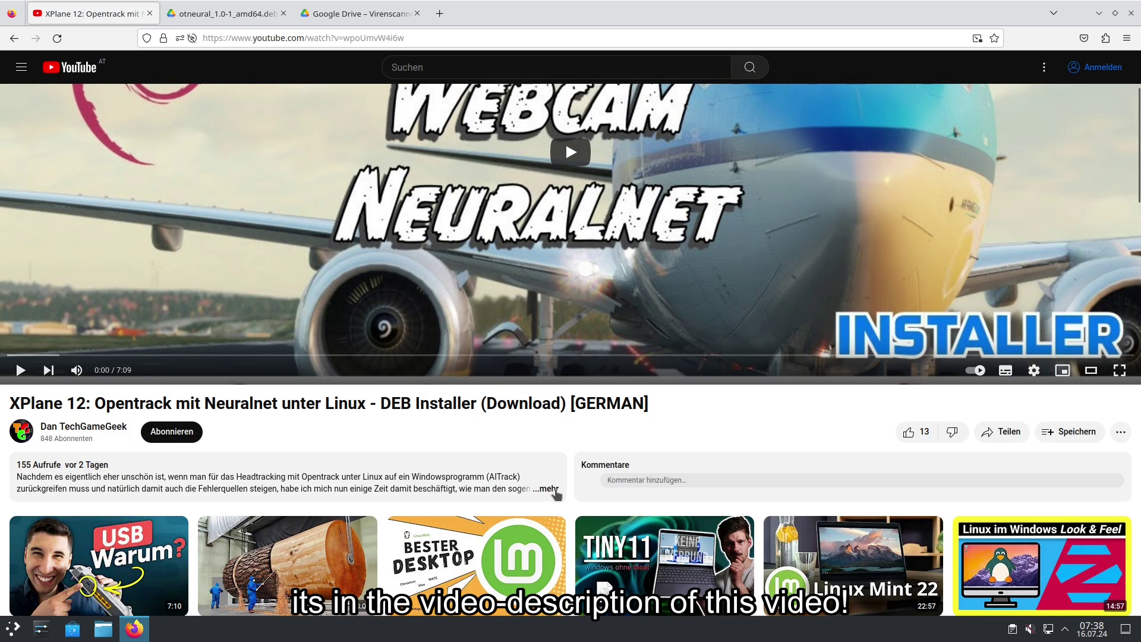
left_click(550, 488)
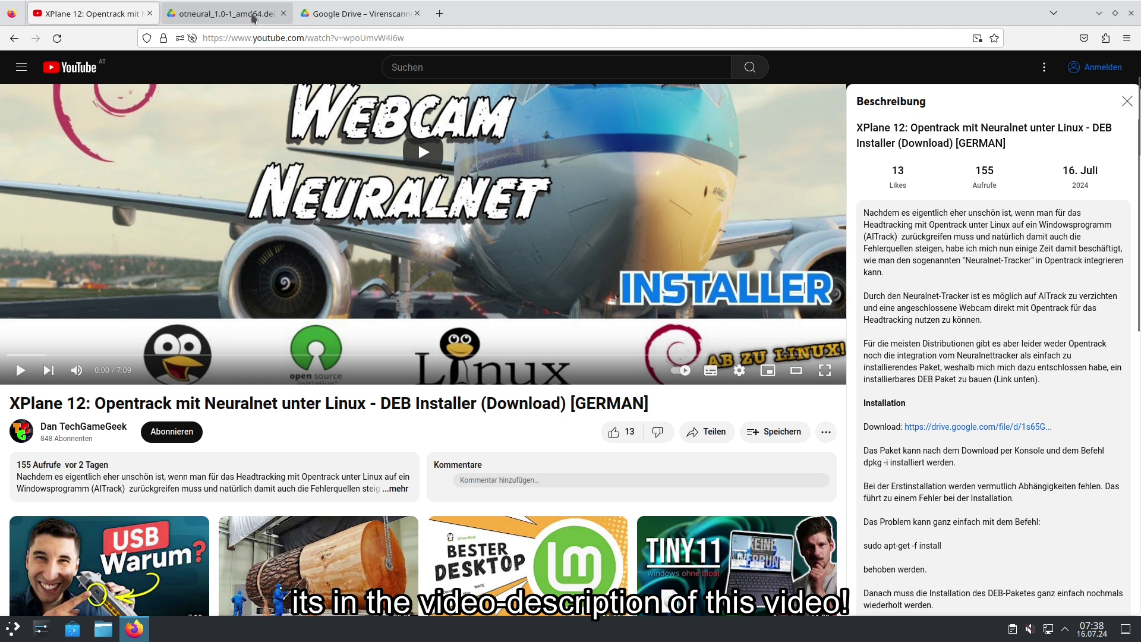
left_click(253, 16)
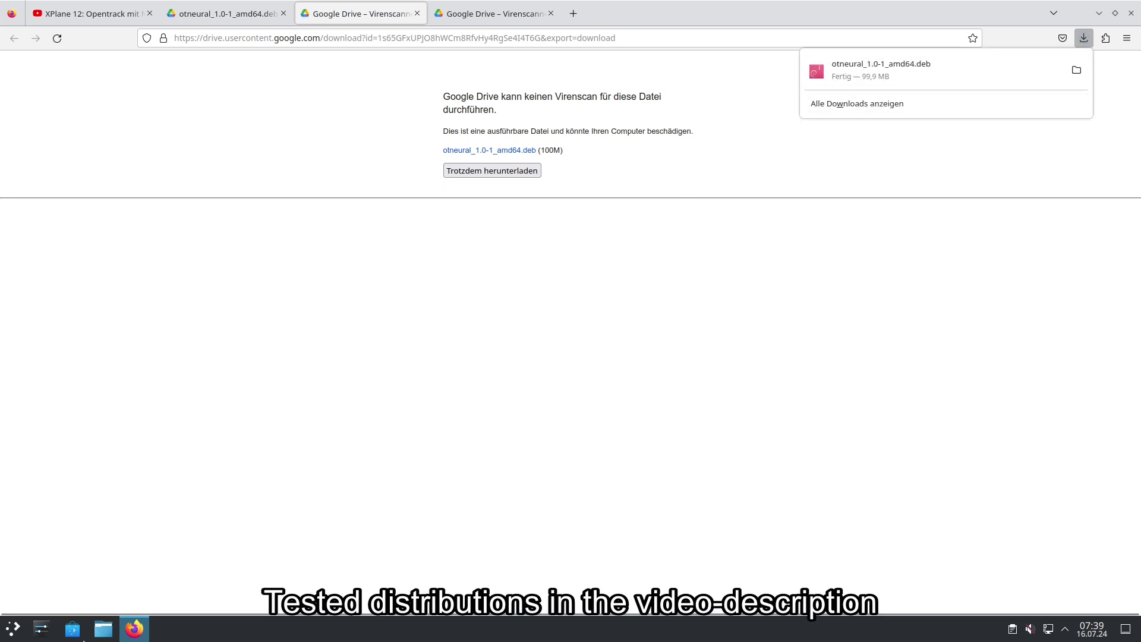
Launch Konsole, move into Downloads, and list it to find otneural_1.0-1_amd64.deb
left_click(11, 633)
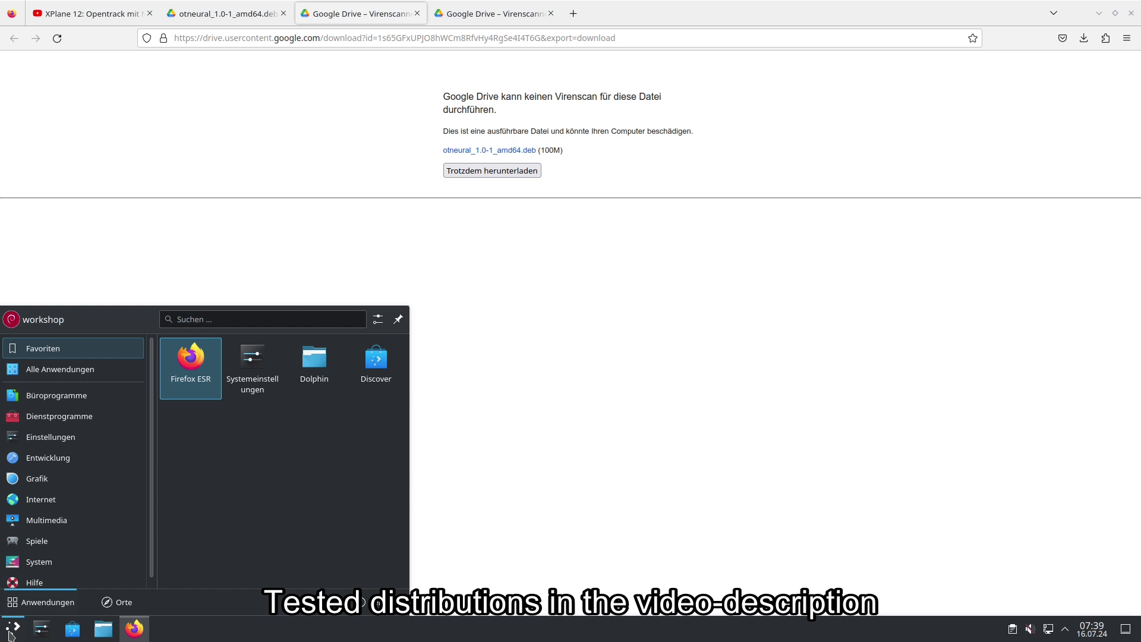
type("kons")
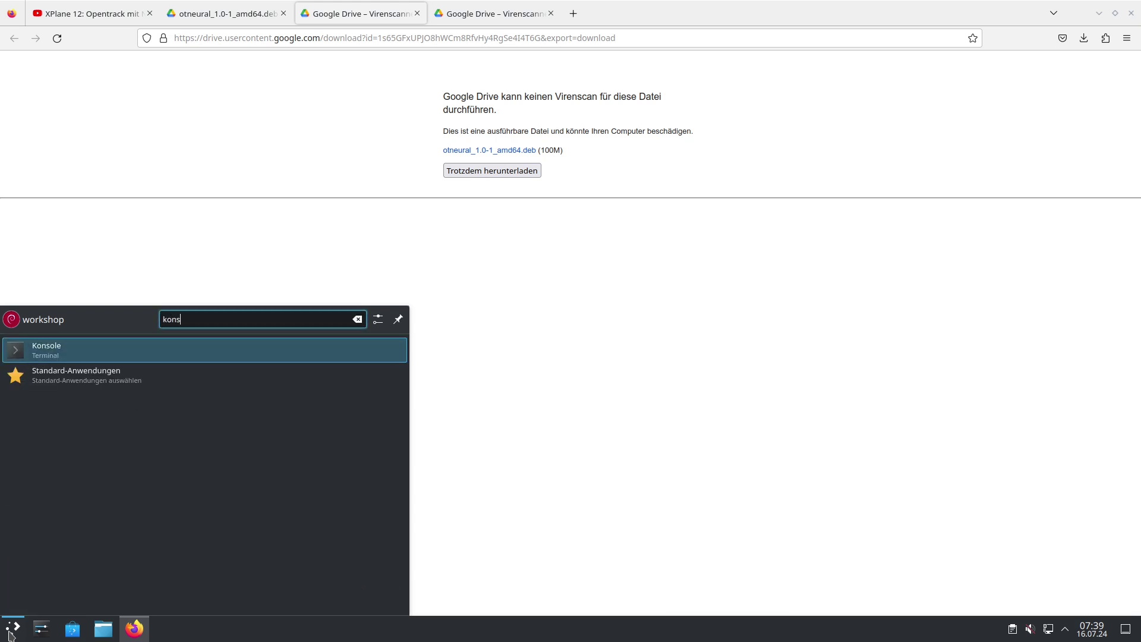
key("Return")
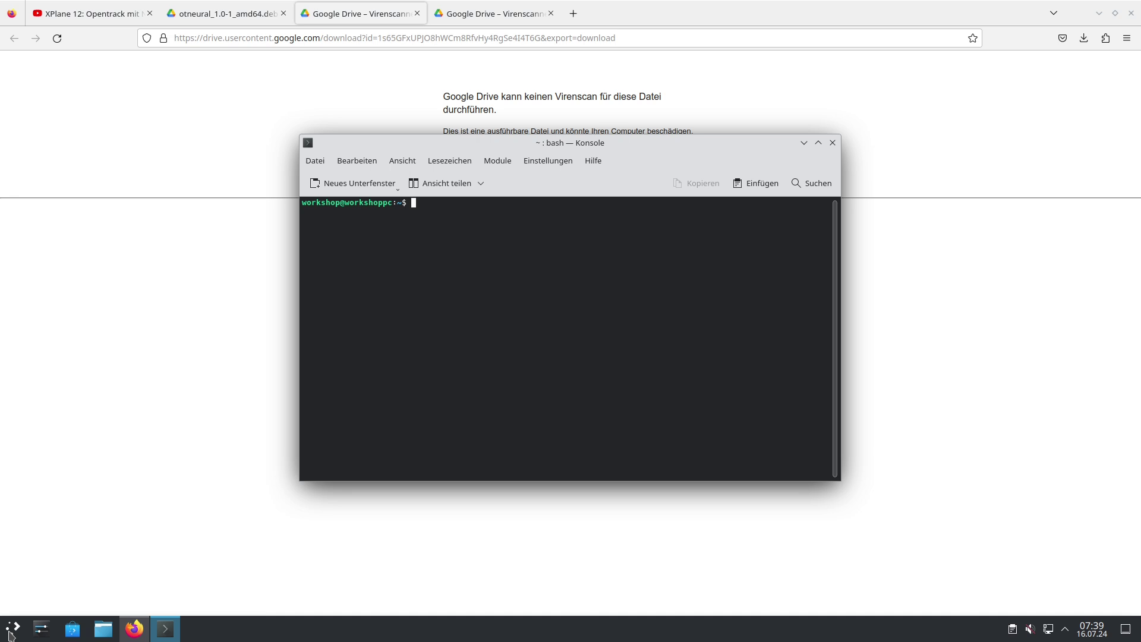
type("ls")
key("Return")
type("cd Downloads/")
key("Return")
type("ls")
key("Return")
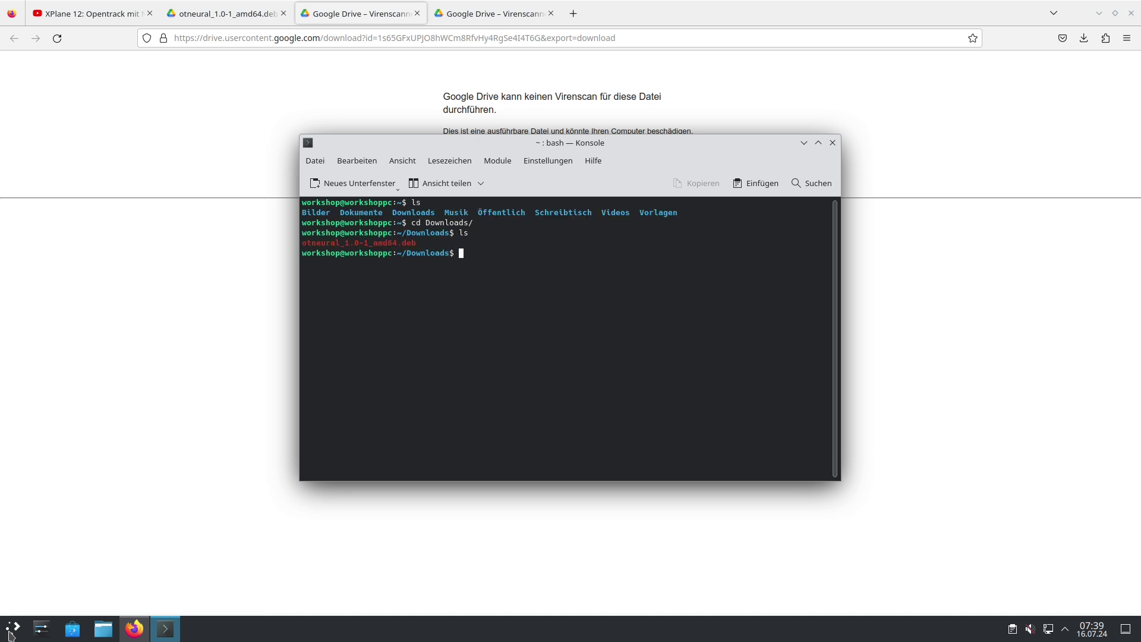
Enlarge the terminal text two steps and maximize the Konsole window
key("ctrl+plus")
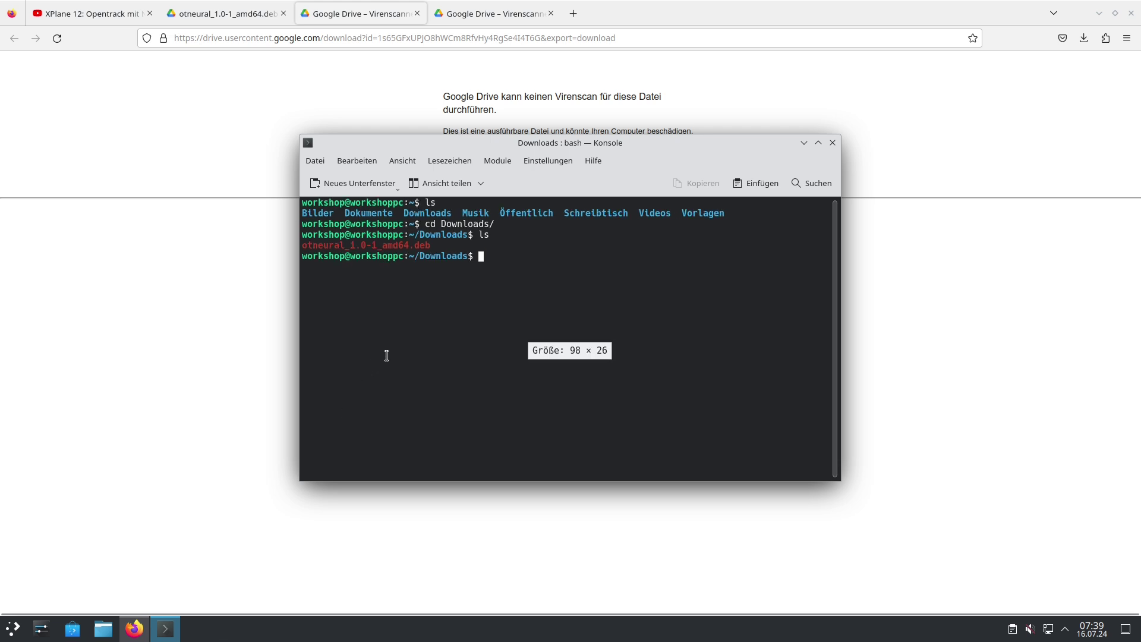
key("ctrl+plus")
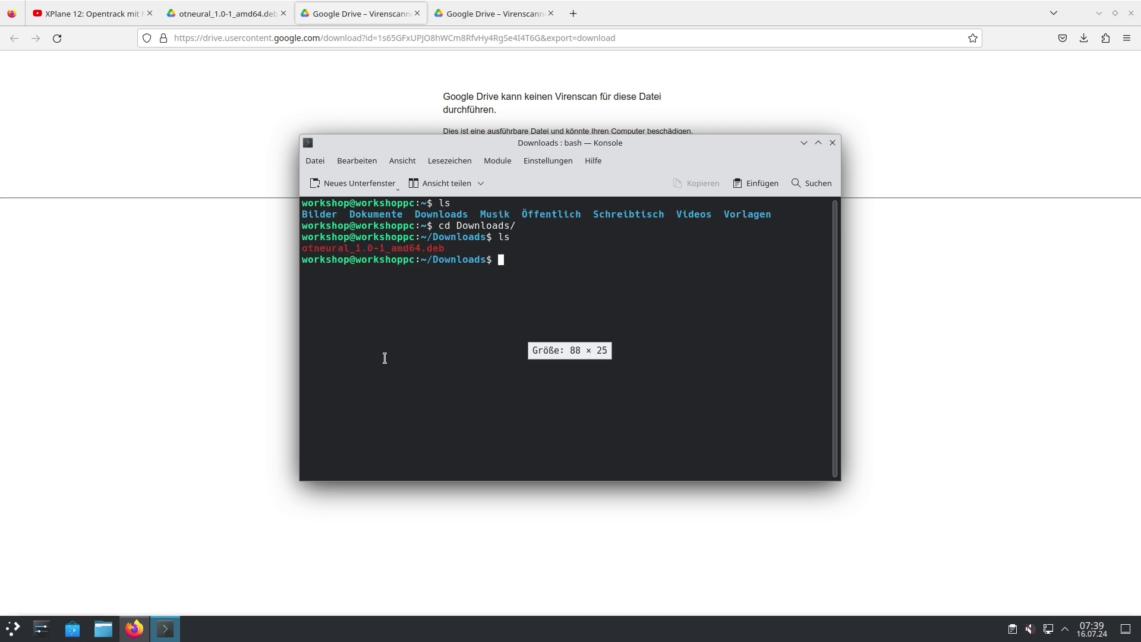
double_click(501, 144)
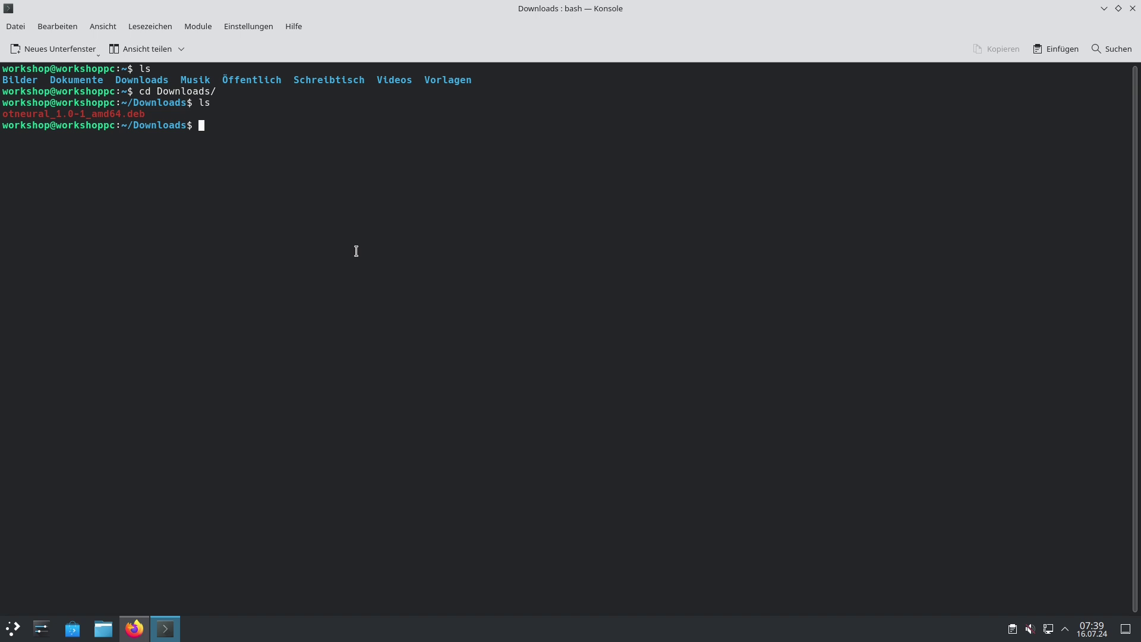
Attempt installing otneural_1.0-1_amd64.deb with sudo dpkg -i
type("sudo dpkg -i otn")
key("Tab")
key("Return")
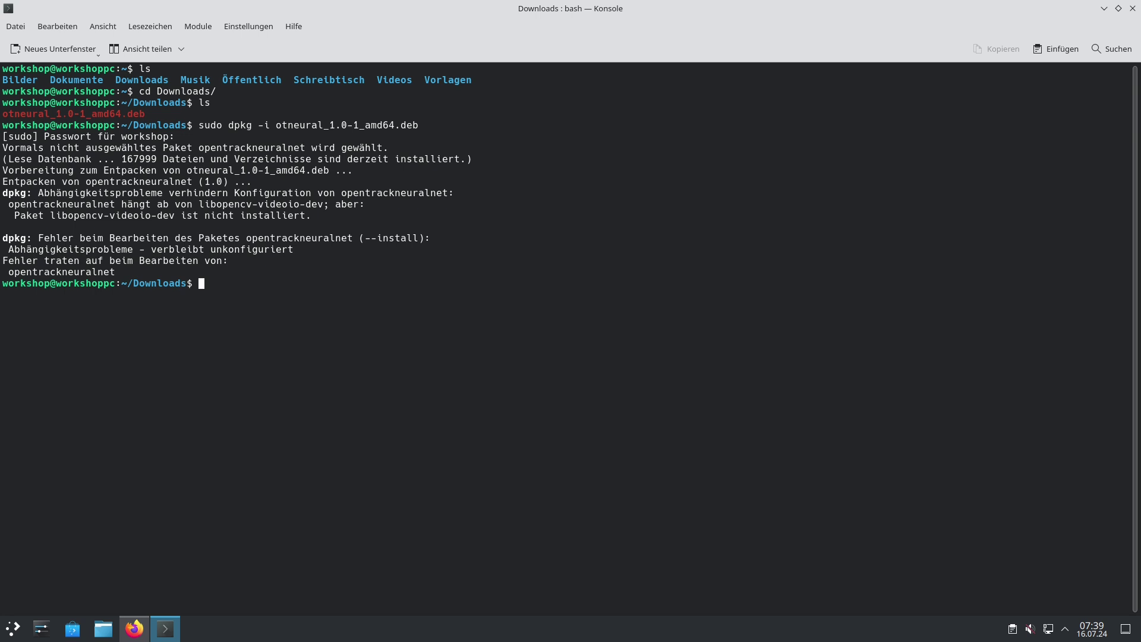
Add the missing OpenCV dependencies via sudo apt-get -f install, then rerun the dpkg install
type("sudo apt-get -f install")
key("Return")
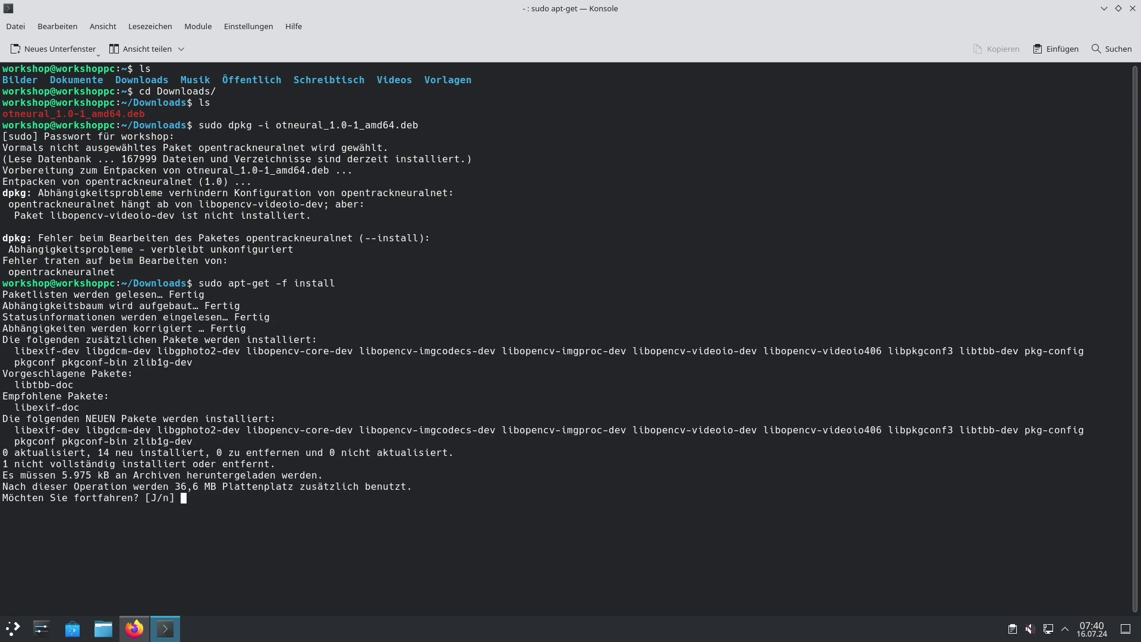
type("j")
key("Return")
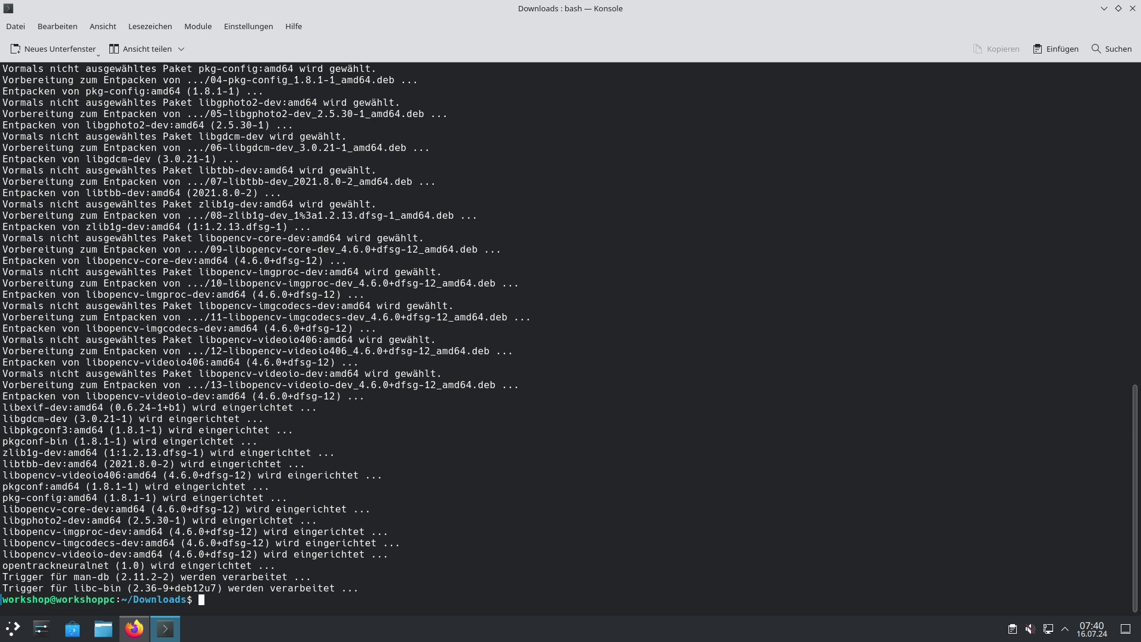
key("Up")
key("Up")
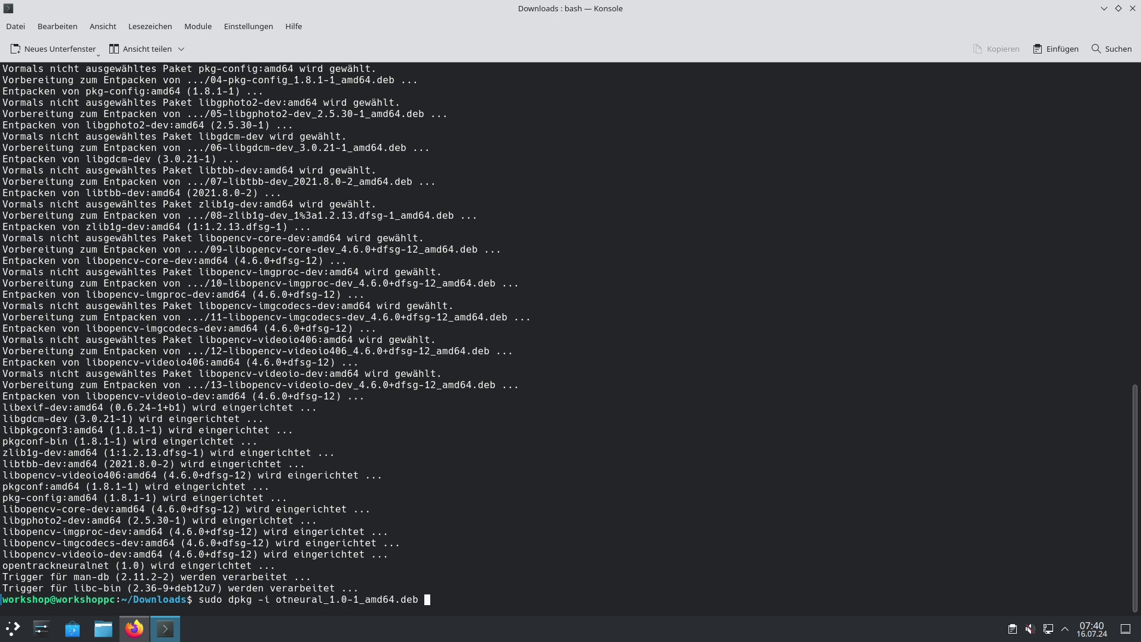
key("Return")
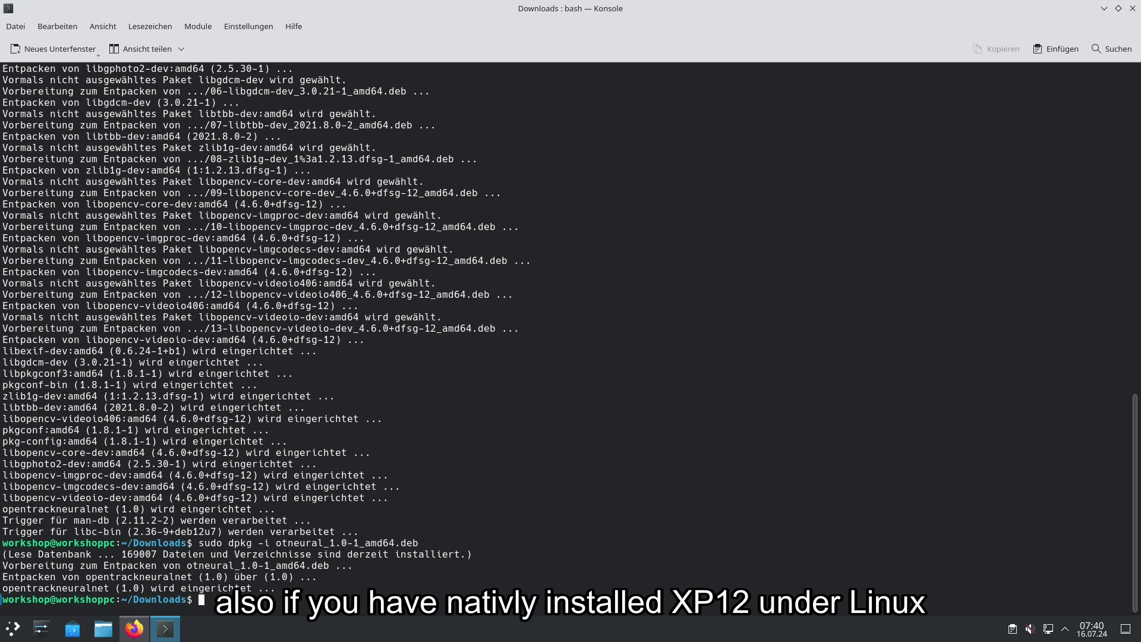
Run sudo apt-get install wine, confirming wine 8.0~repack-4 is present, then exit Konsole
type("sudo apt-get inst")
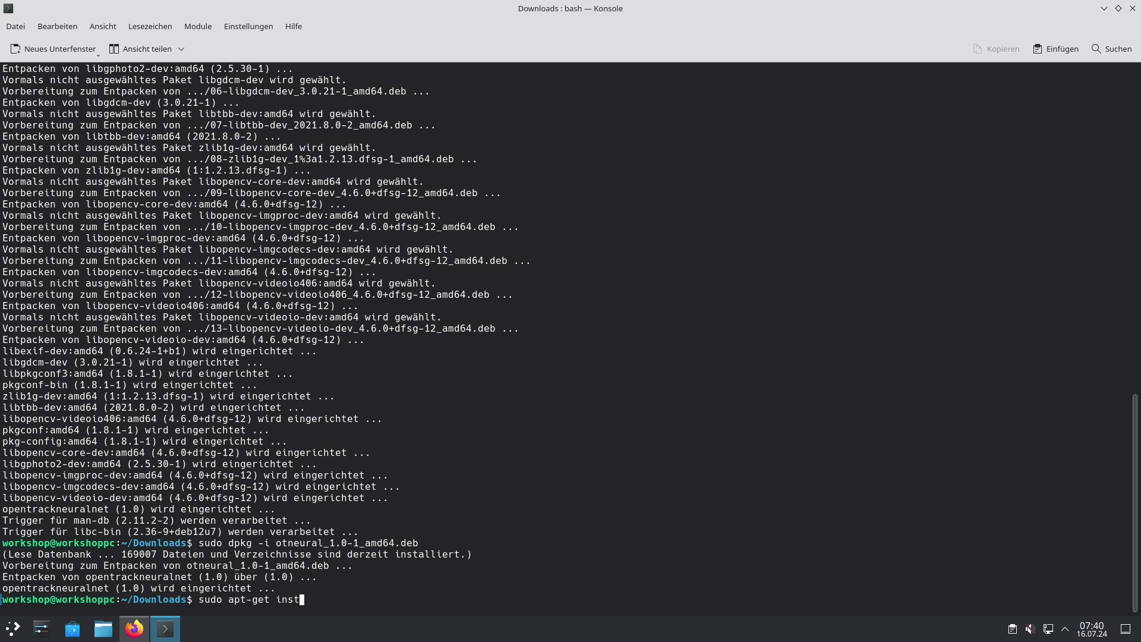
type("all wine")
key("Return")
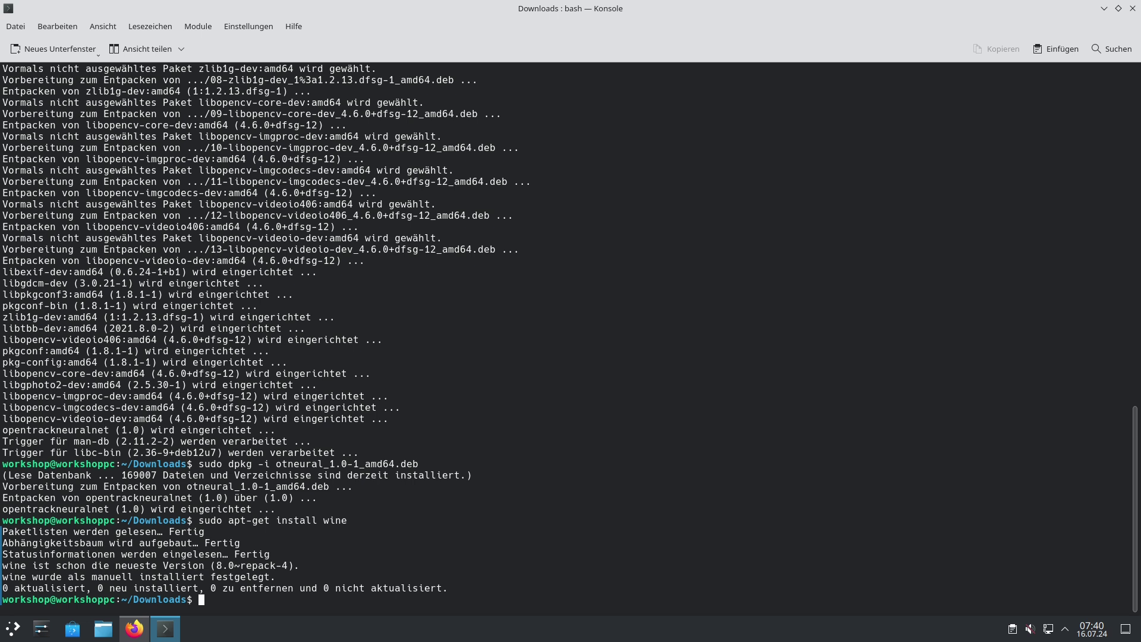
type("exit")
key("Return")
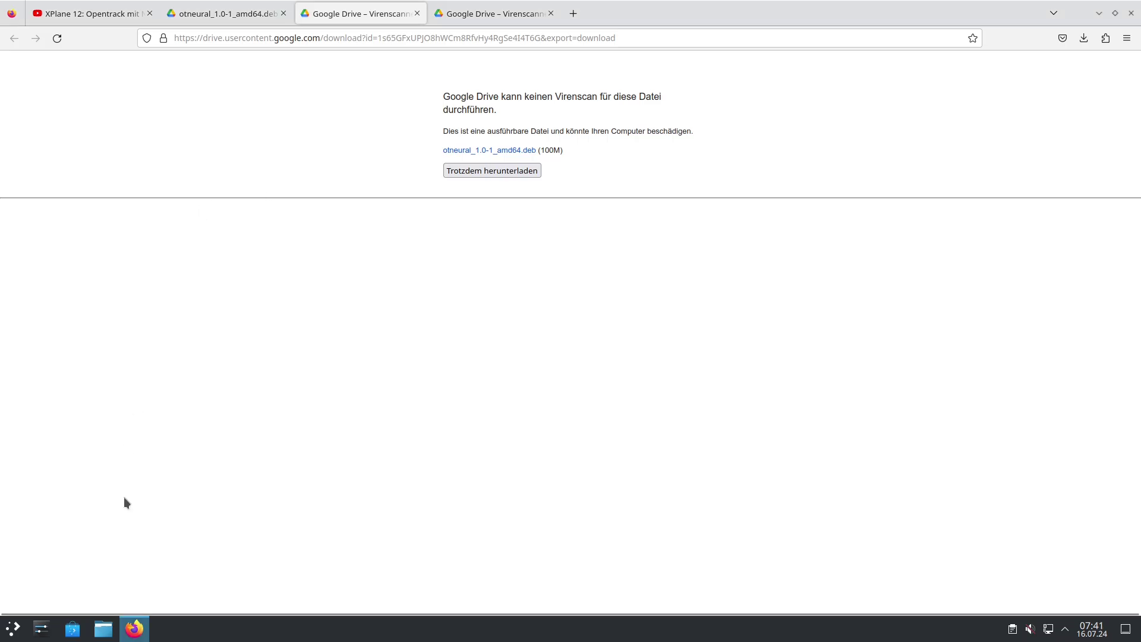
In Dolphin, go to /opt/opentrack/build/install/bin and run the opentrack executable
left_click(103, 628)
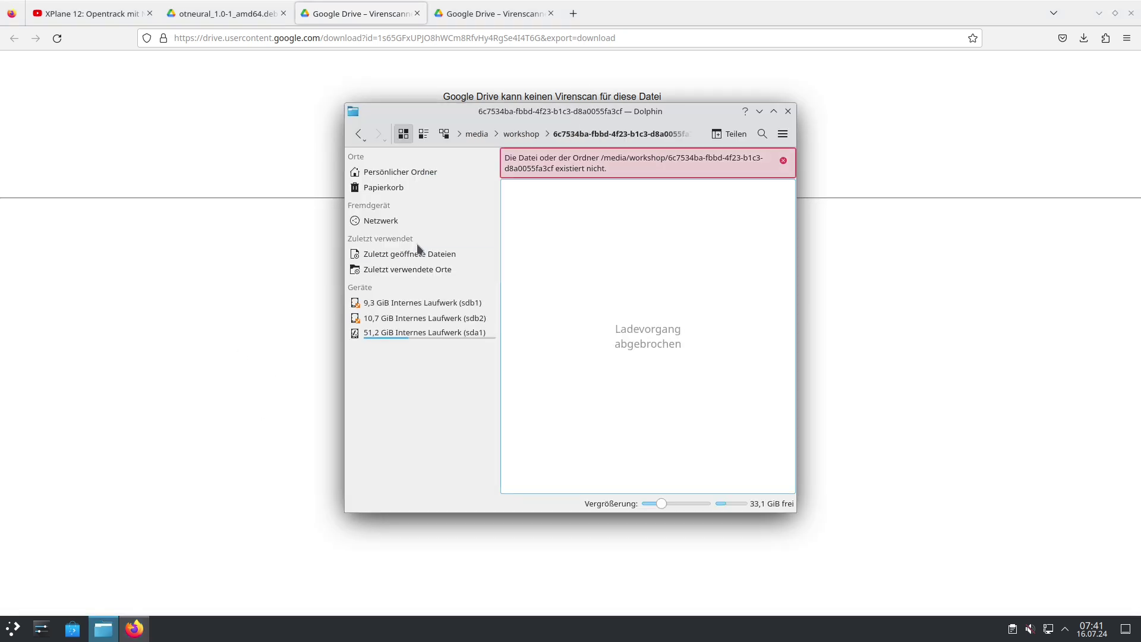
left_click(383, 332)
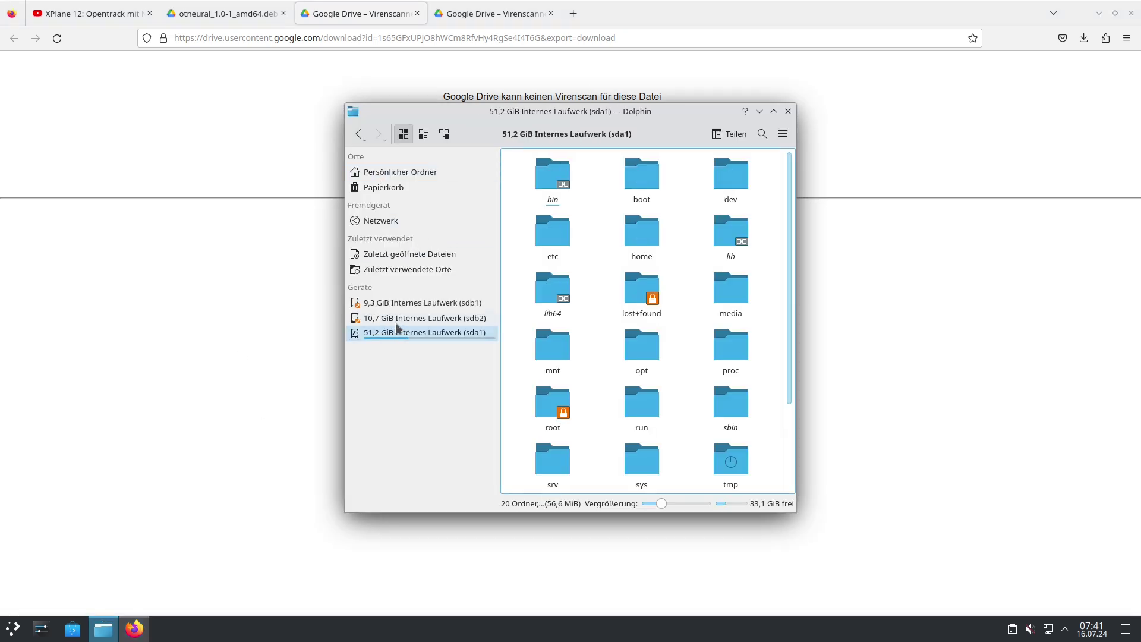
left_click(635, 356)
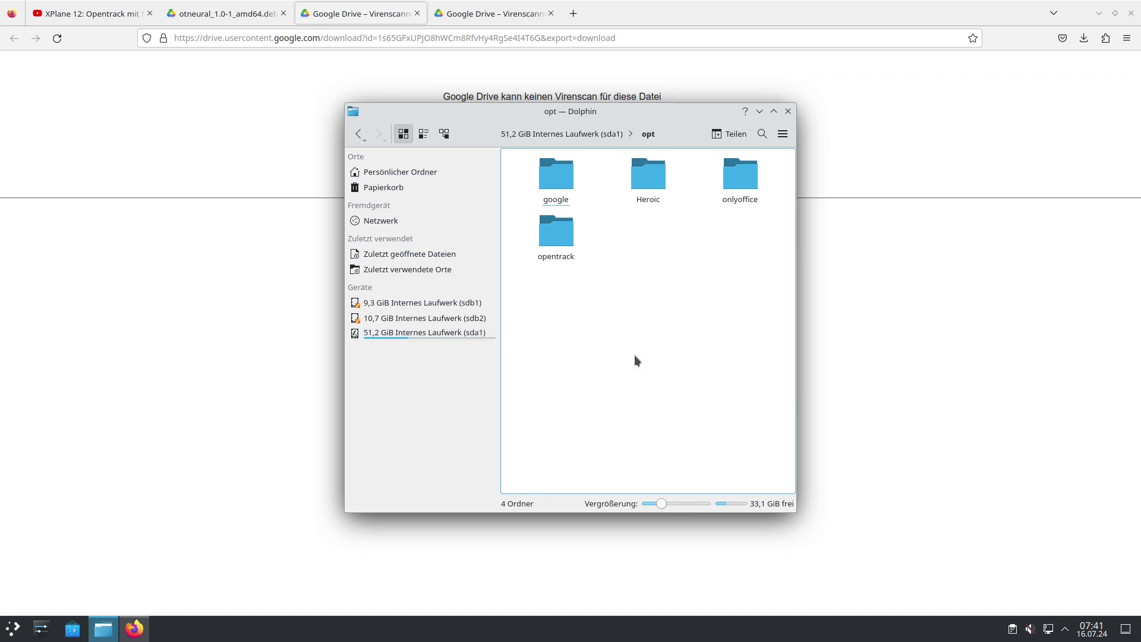
left_click(564, 233)
left_click(543, 181)
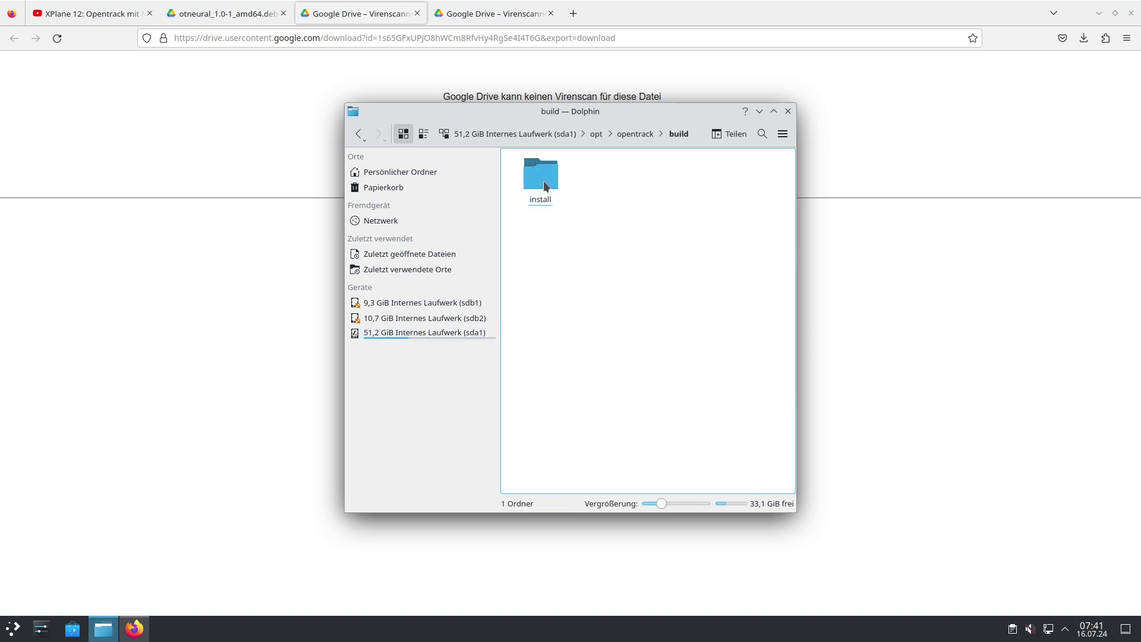
left_click(543, 181)
left_click(543, 181)
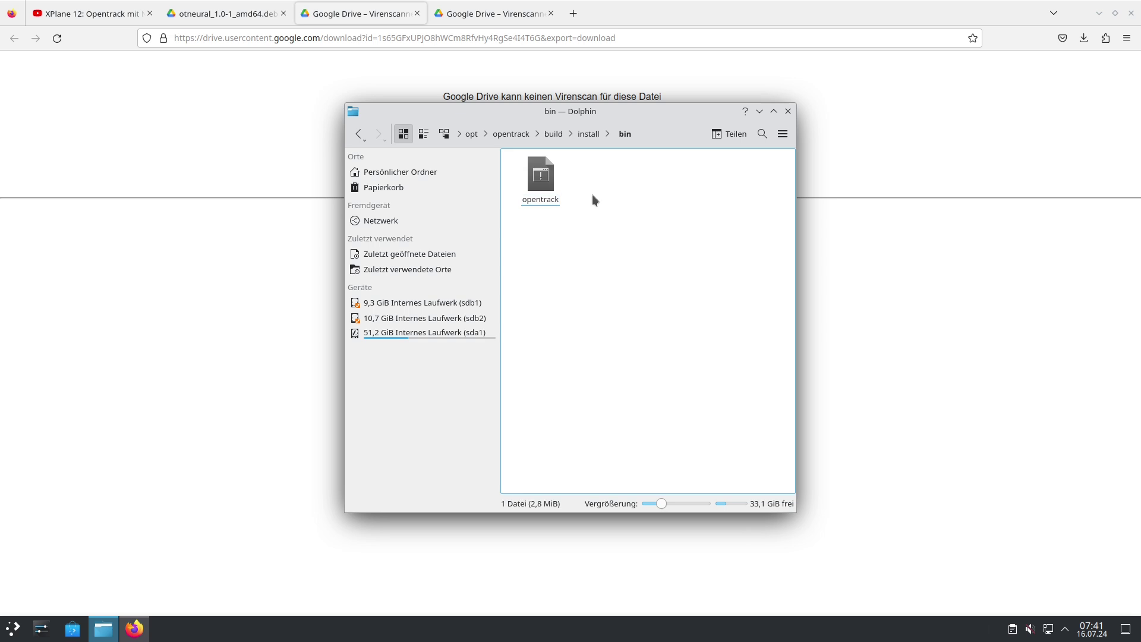
left_click(537, 178)
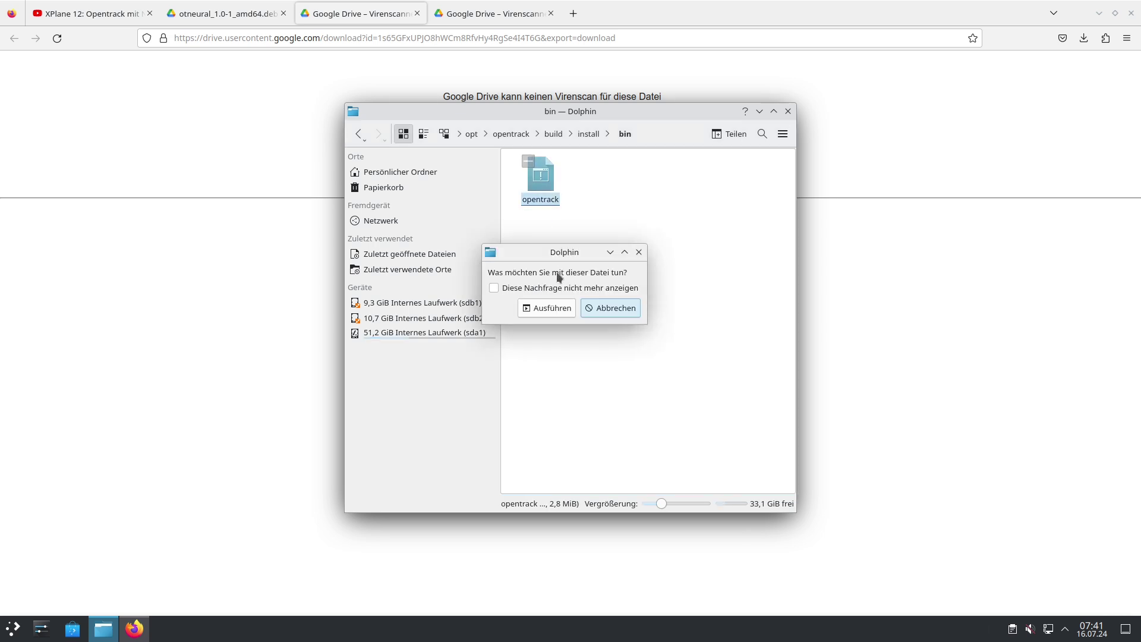
left_click(532, 308)
left_click(466, 381)
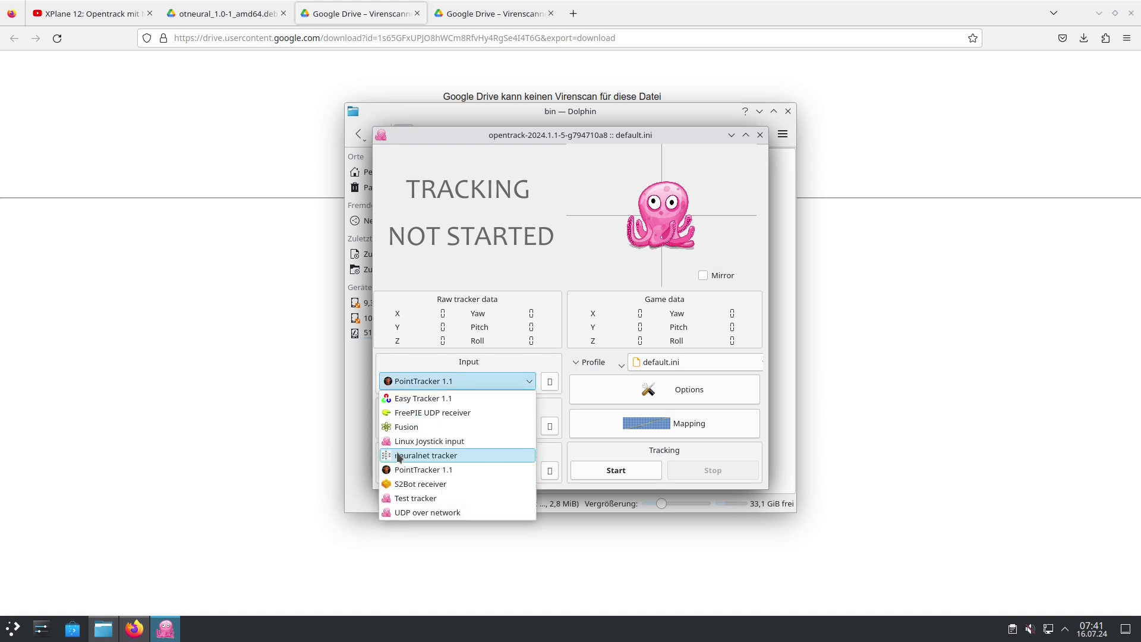
Choose neuralnet tracker as input and Wine -- Windows layer for Unix as output, then start tracking
left_click(441, 456)
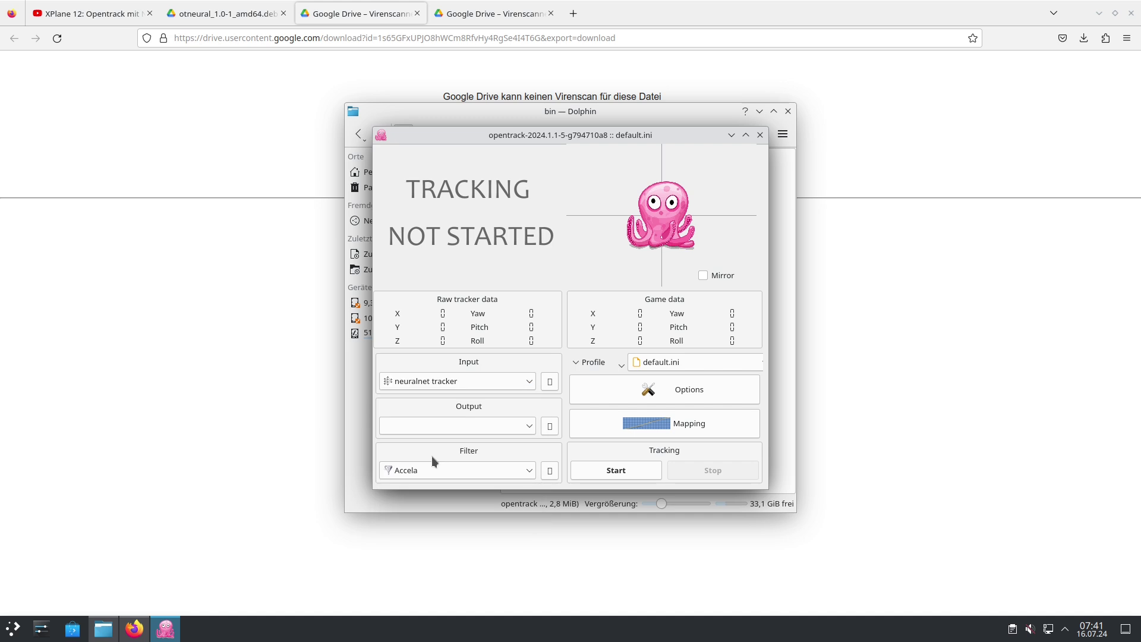
left_click(464, 426)
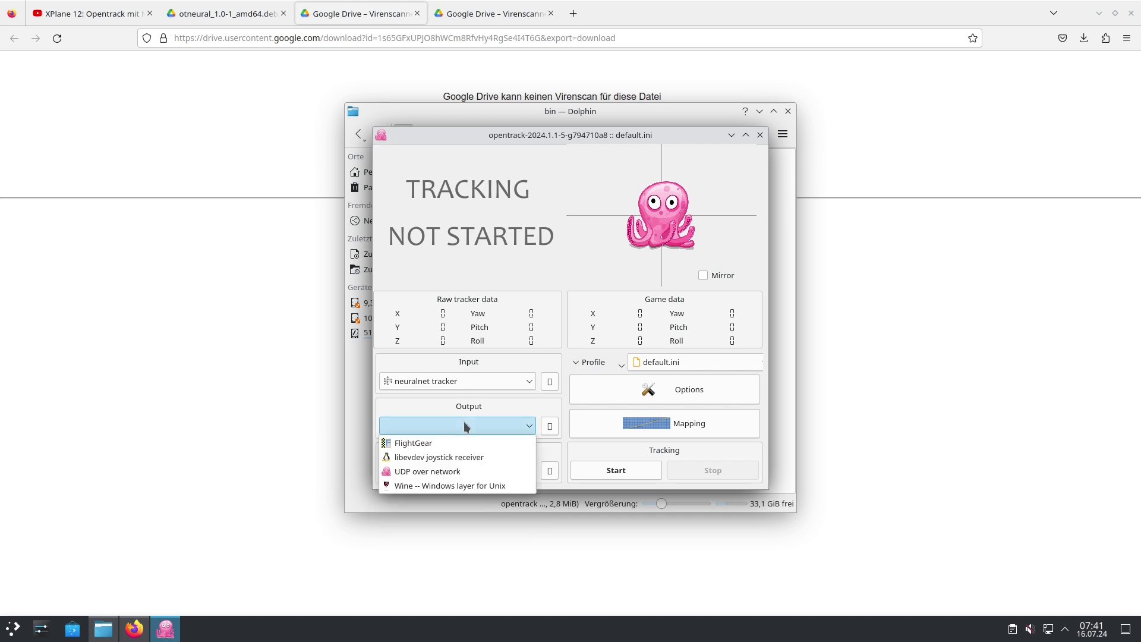
left_click(426, 486)
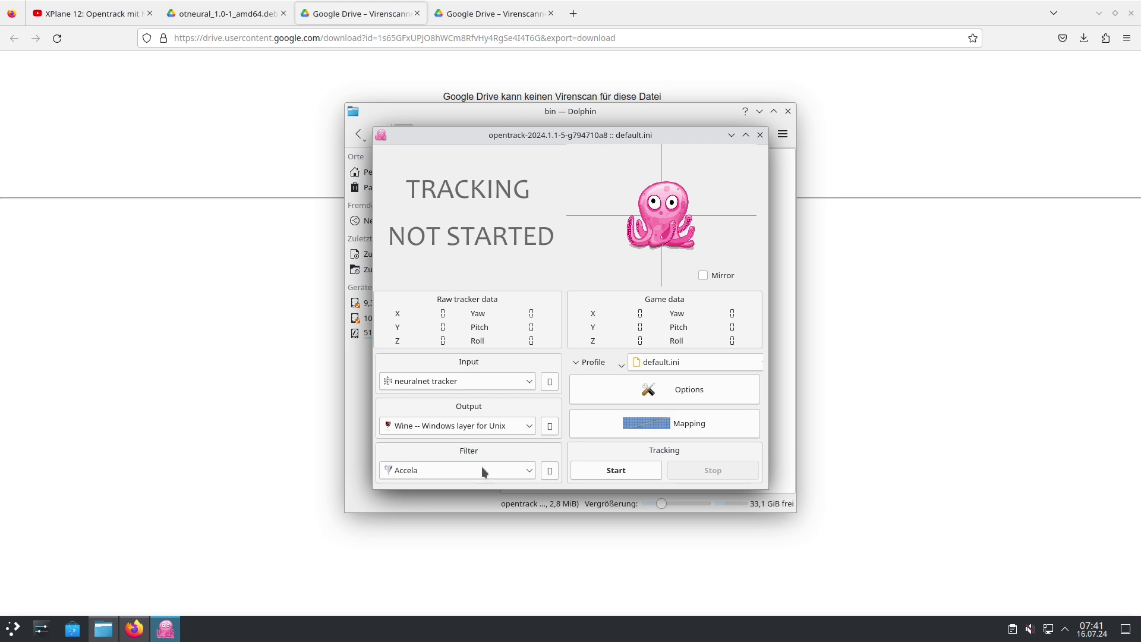
left_click(612, 461)
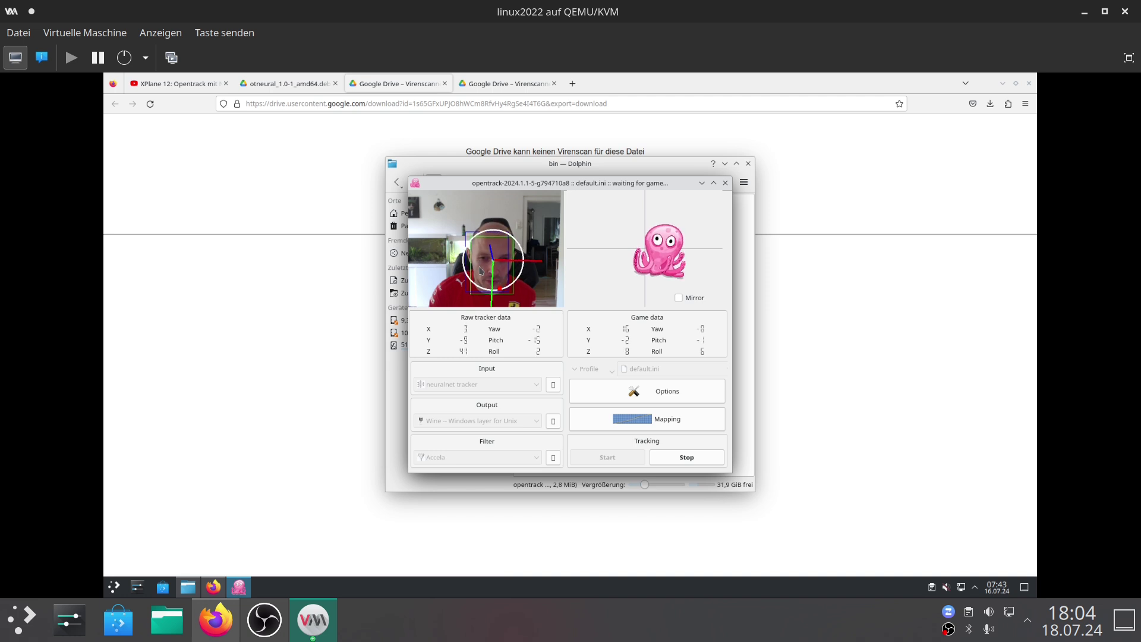
Close opentrack and the file manager, then relaunch Konsole
left_click(213, 586)
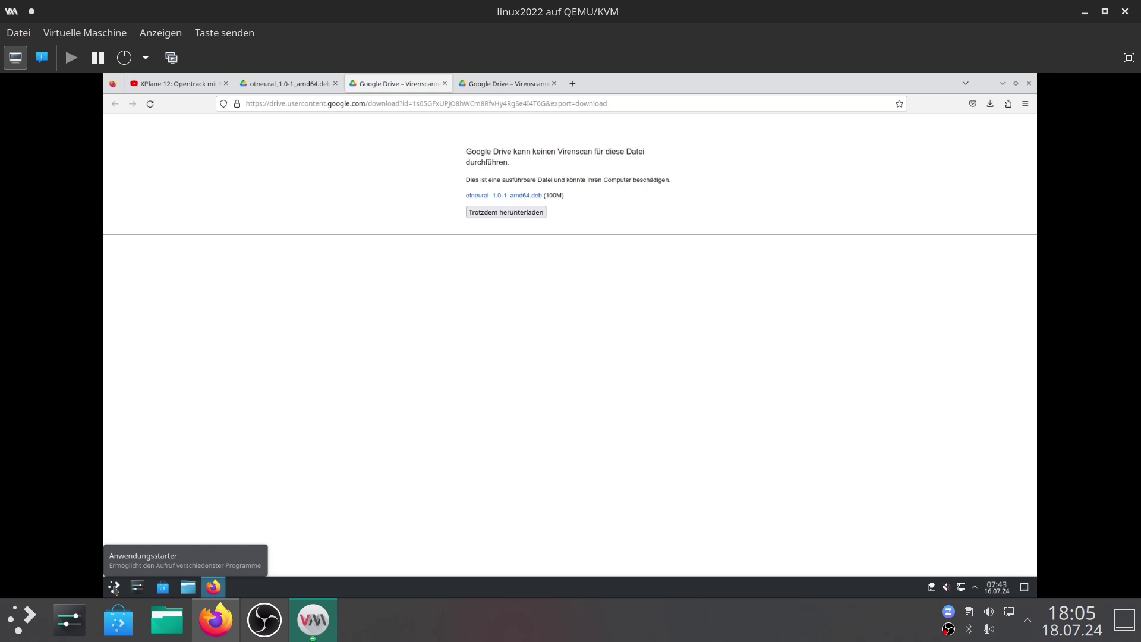
left_click(114, 587)
type("konsole")
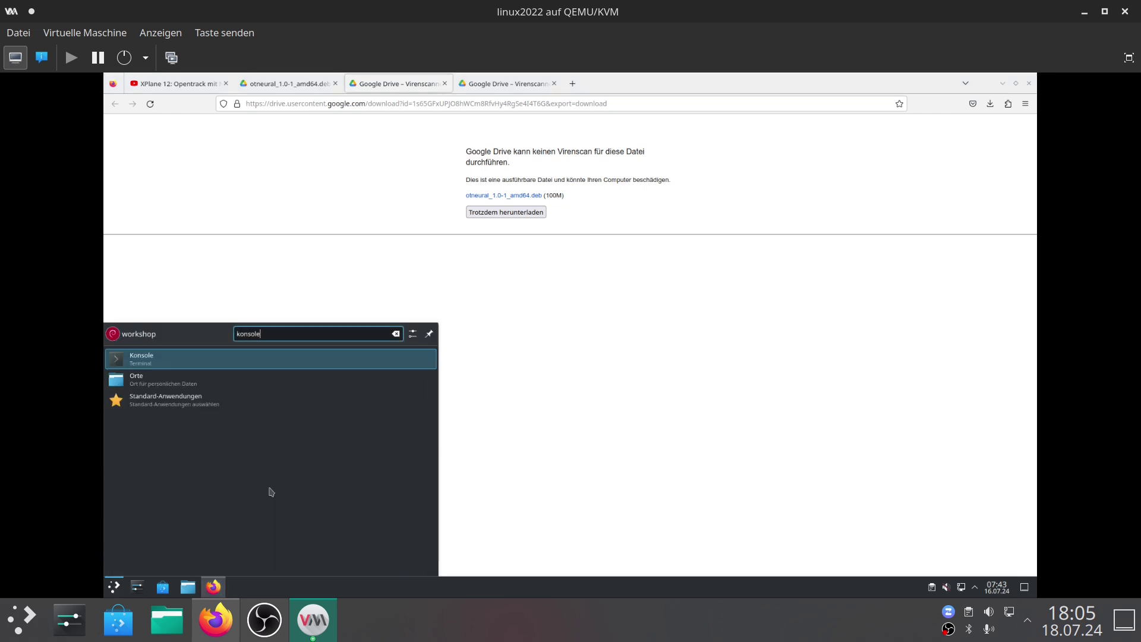
key("Return")
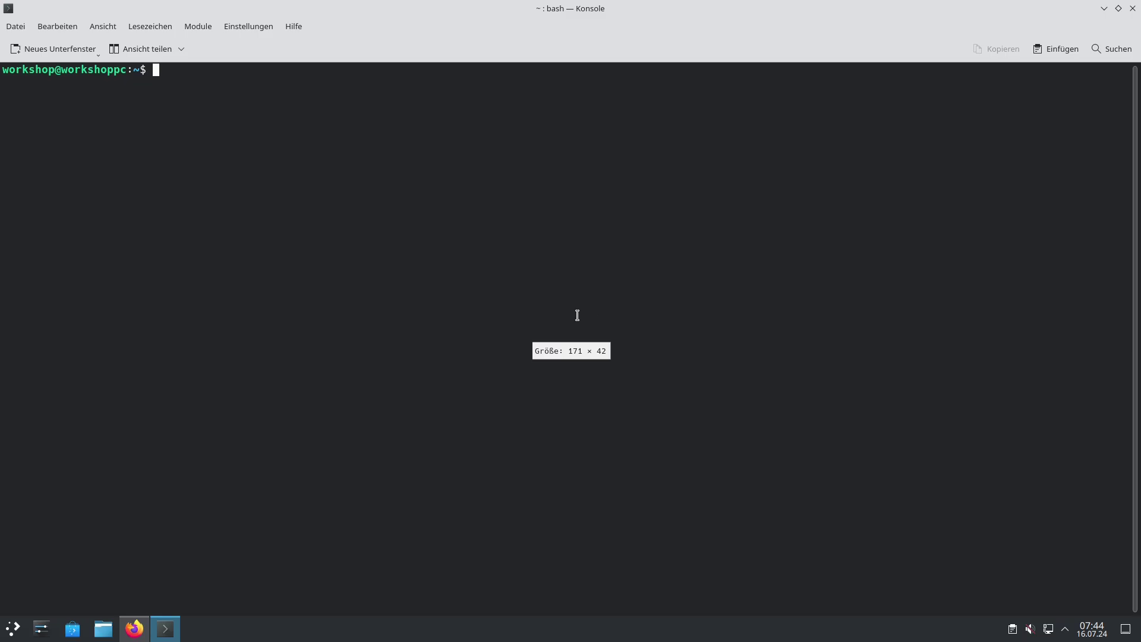
List /opt, enter the opentrack folder, then return to the filesystem root
type("c")
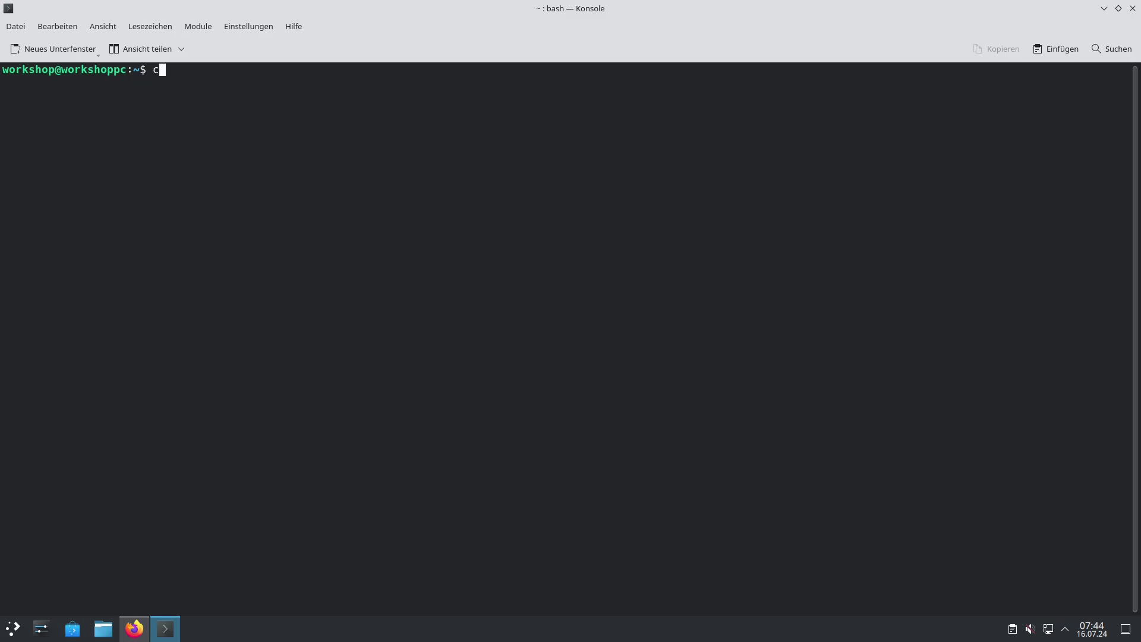
type("d /opt")
key("Return")
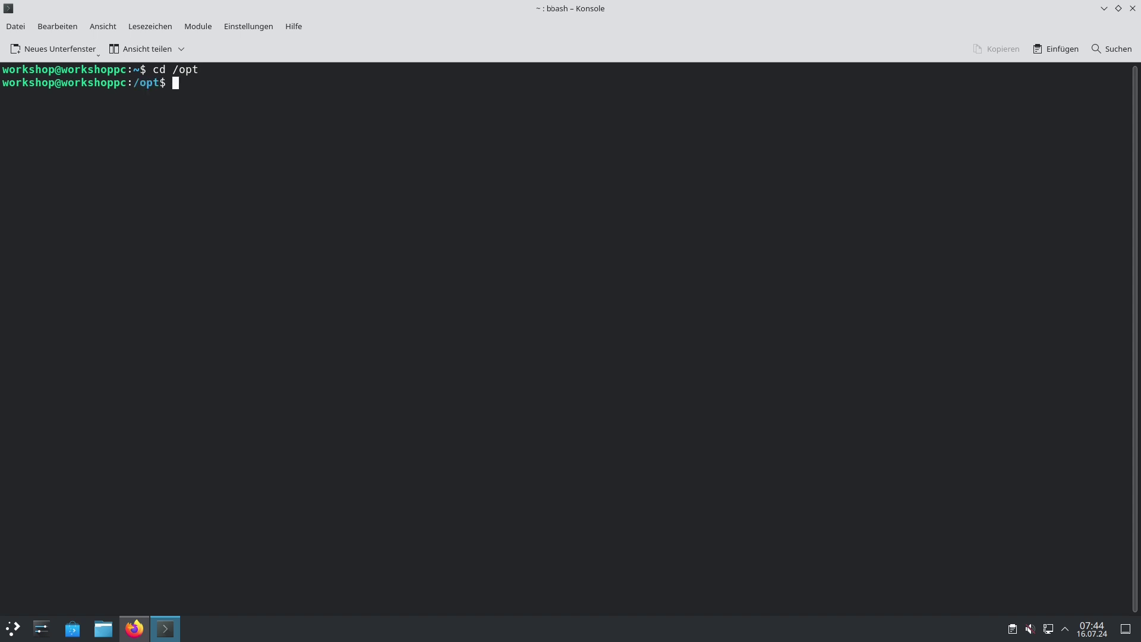
type("ls")
key("Return")
type("cd ope")
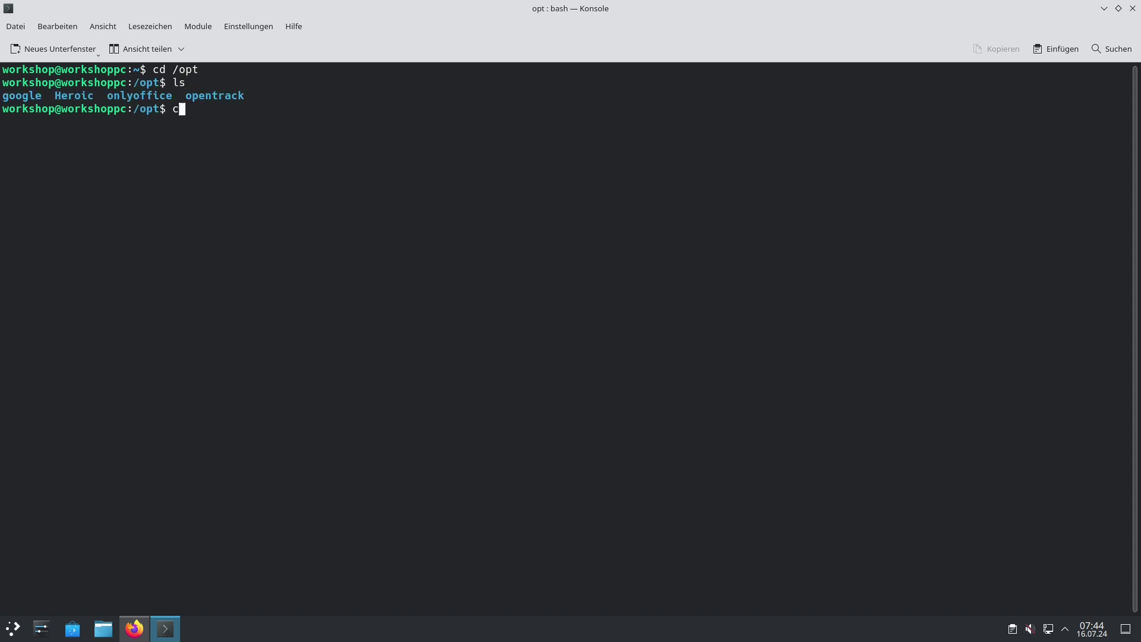
key("Tab")
key("Return")
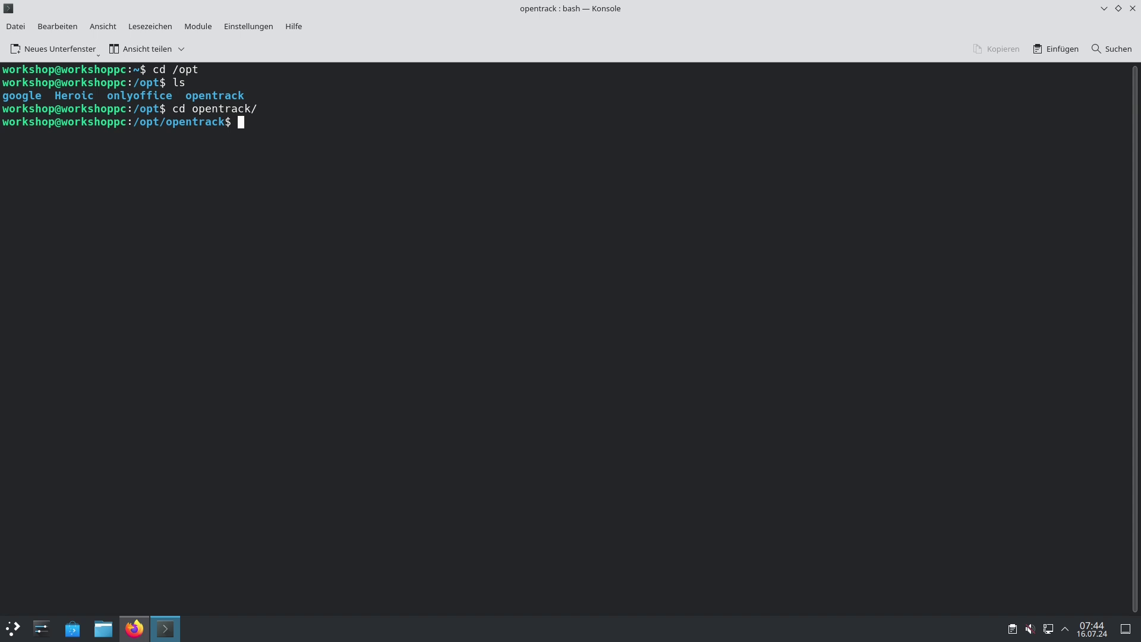
type("cd /")
key("Return")
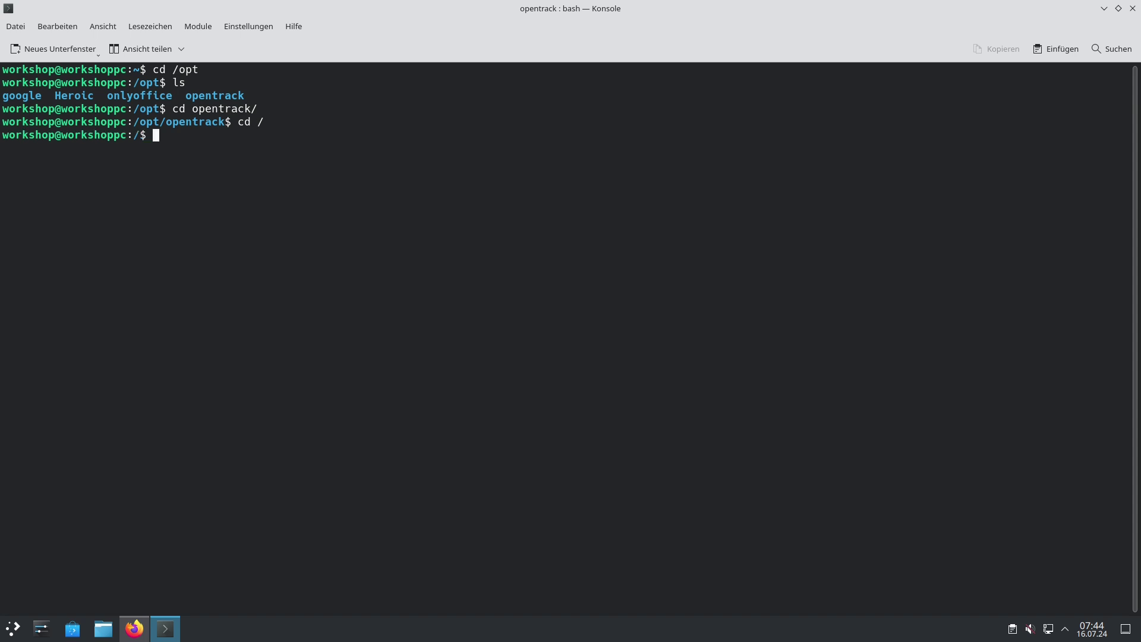
Change into /usr/lib/onnxruntime using Tab completion
type("cd /")
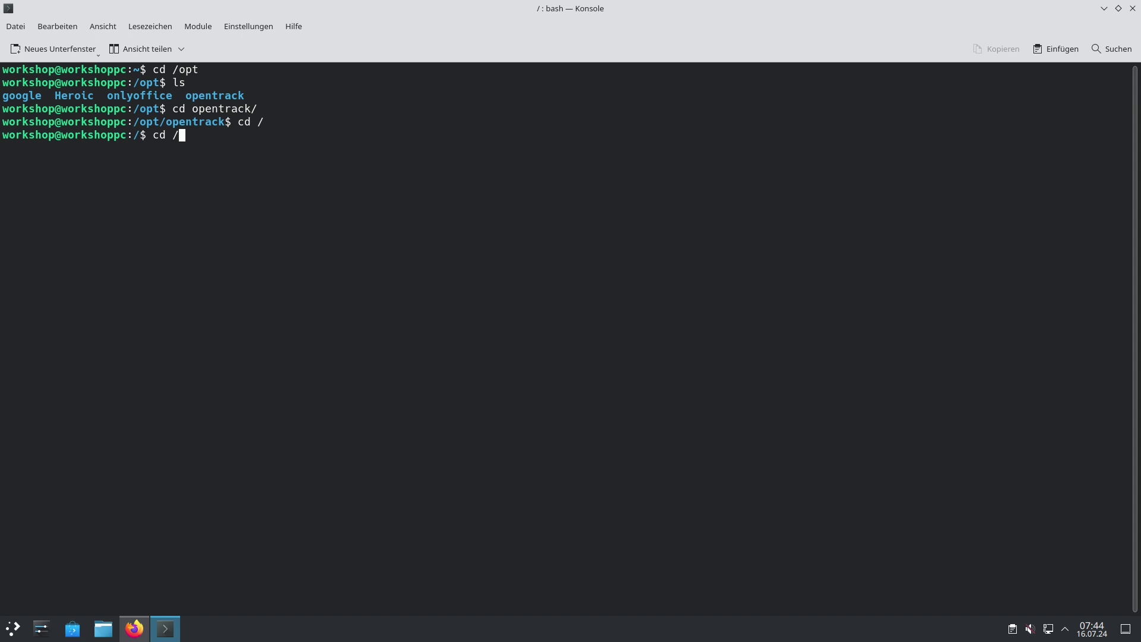
type("u")
key("Tab")
type("lib")
key("Tab")
key("Tab")
key("Tab")
type("/o")
key("Tab")
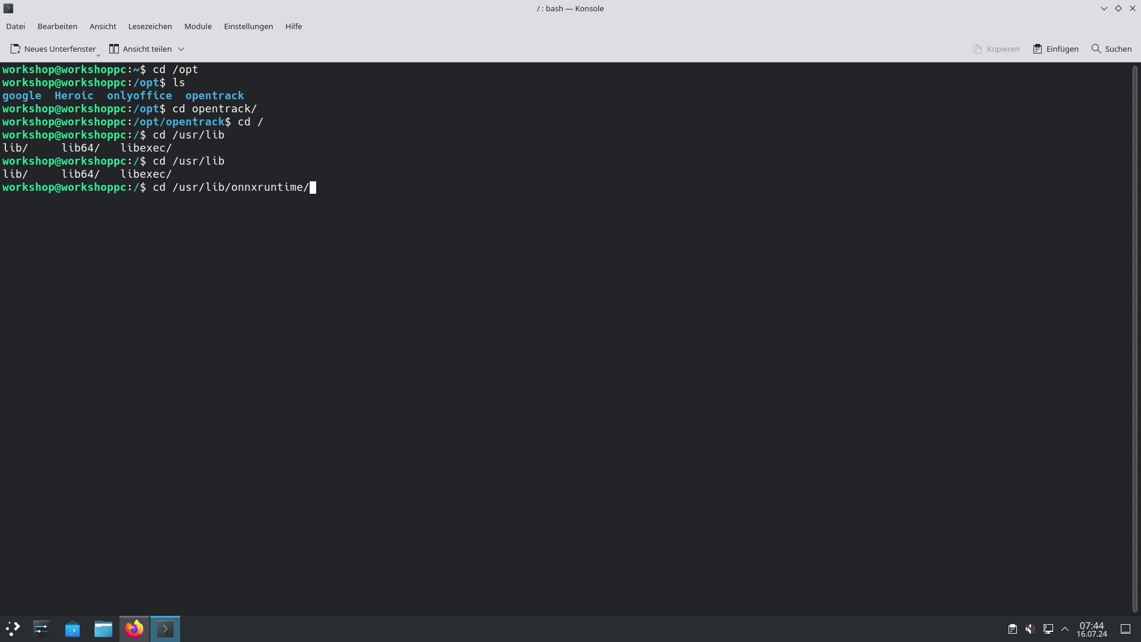
key("Return")
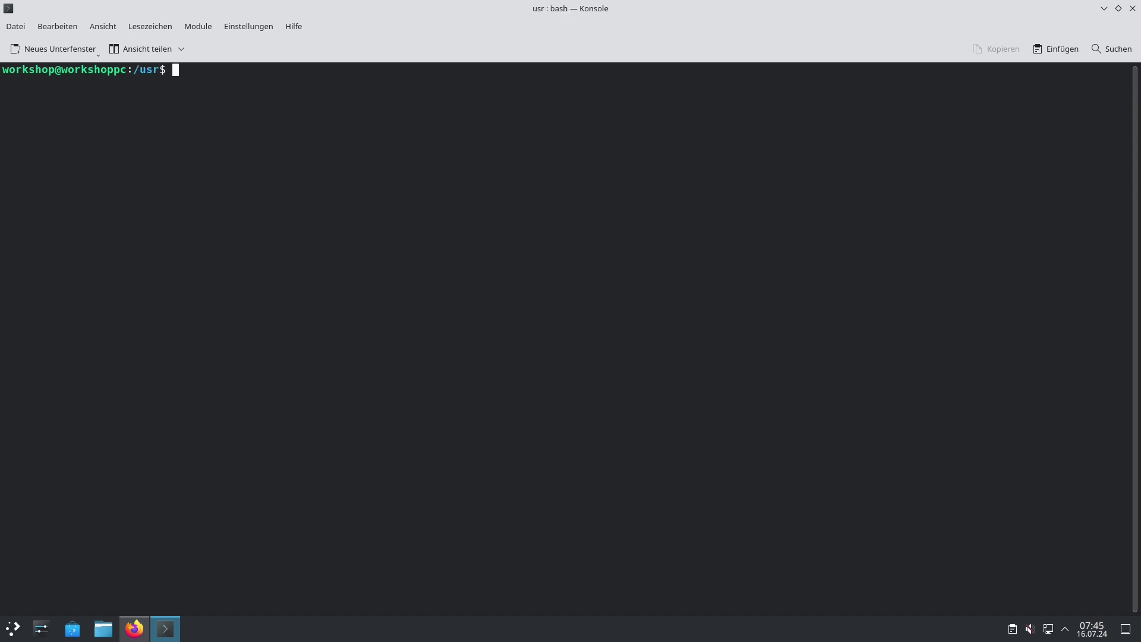
Go to /etc/ld.so.conf.d, list its files with ls -l, and open onnx.conf in nano
type("cd /etc")
key("Return")
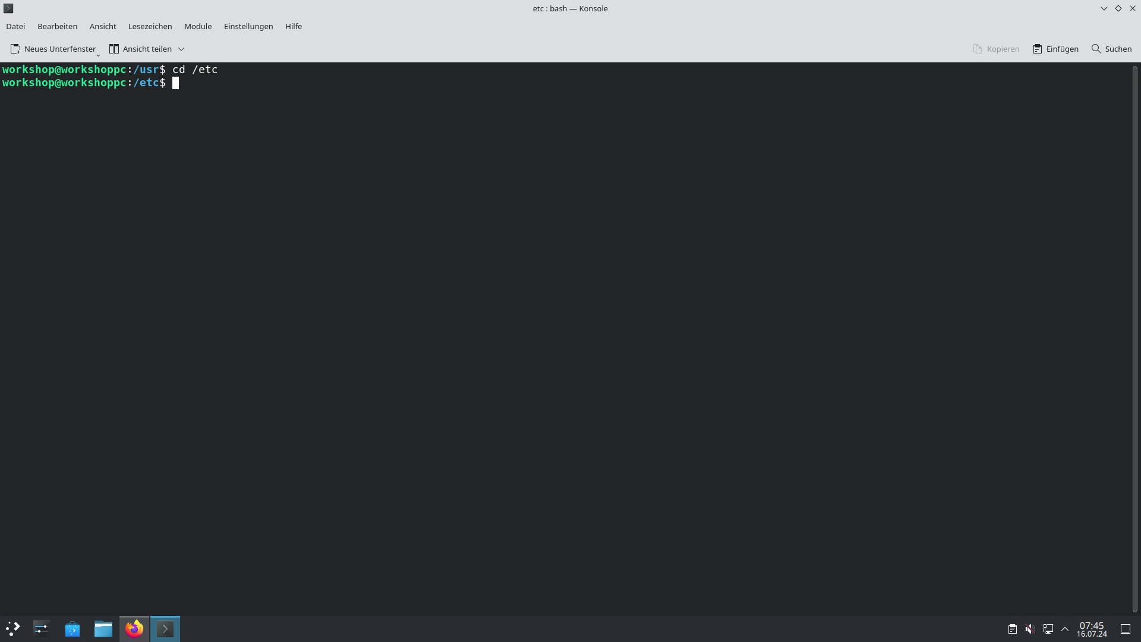
type("cd ld")
key("Tab")
key("Tab")
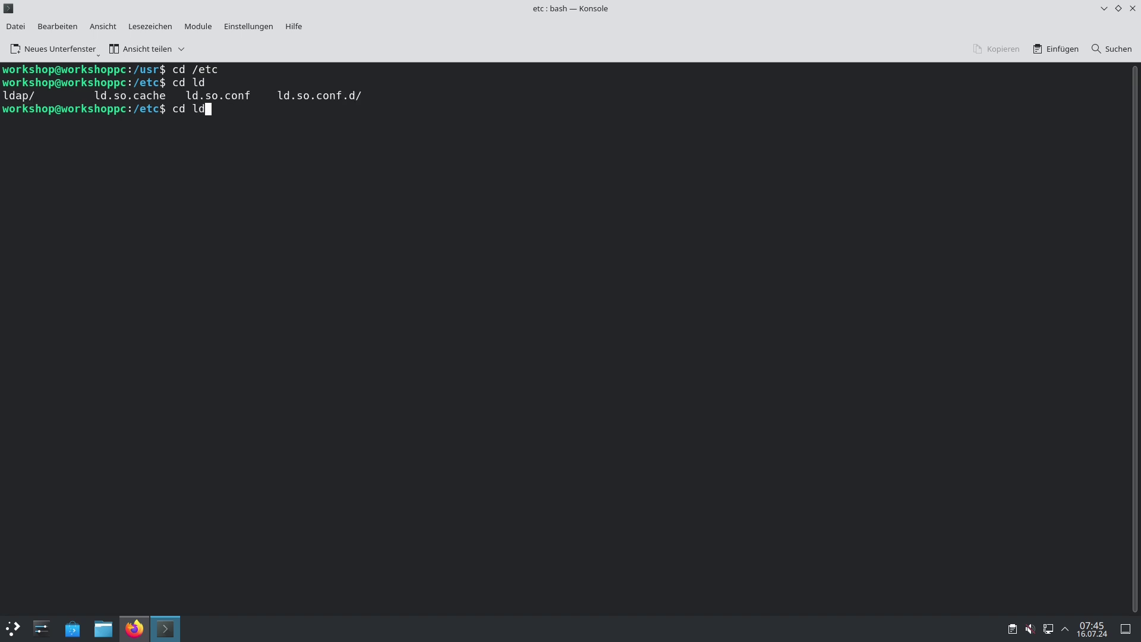
type(".so.conf.d/")
key("Return")
type("ls -l")
key("Return")
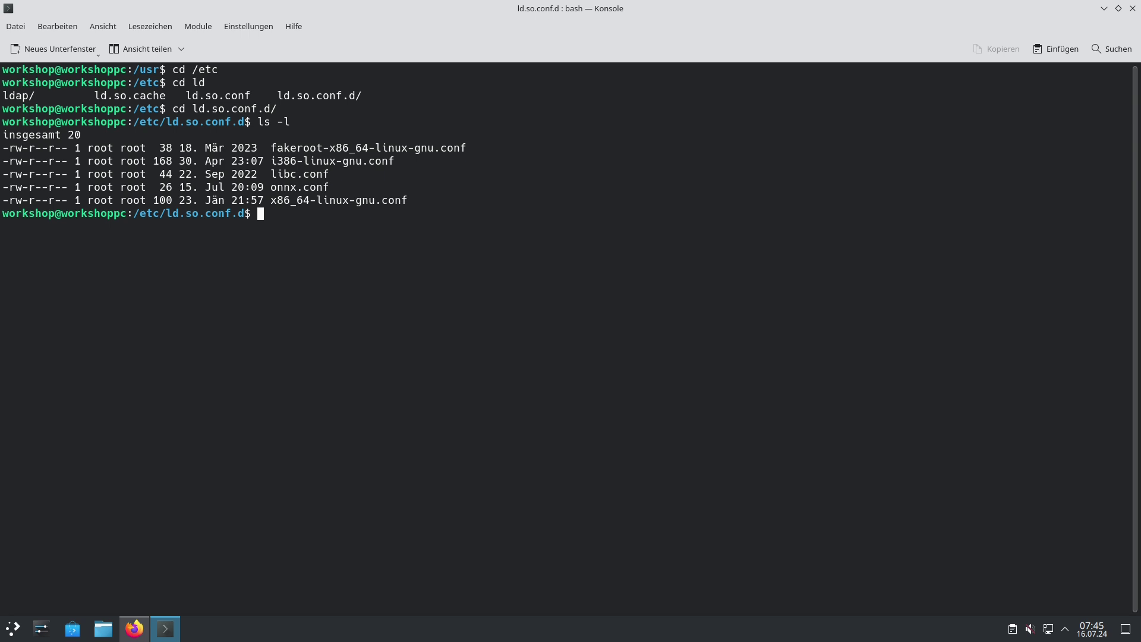
type("nano onnx.conf")
key("Return")
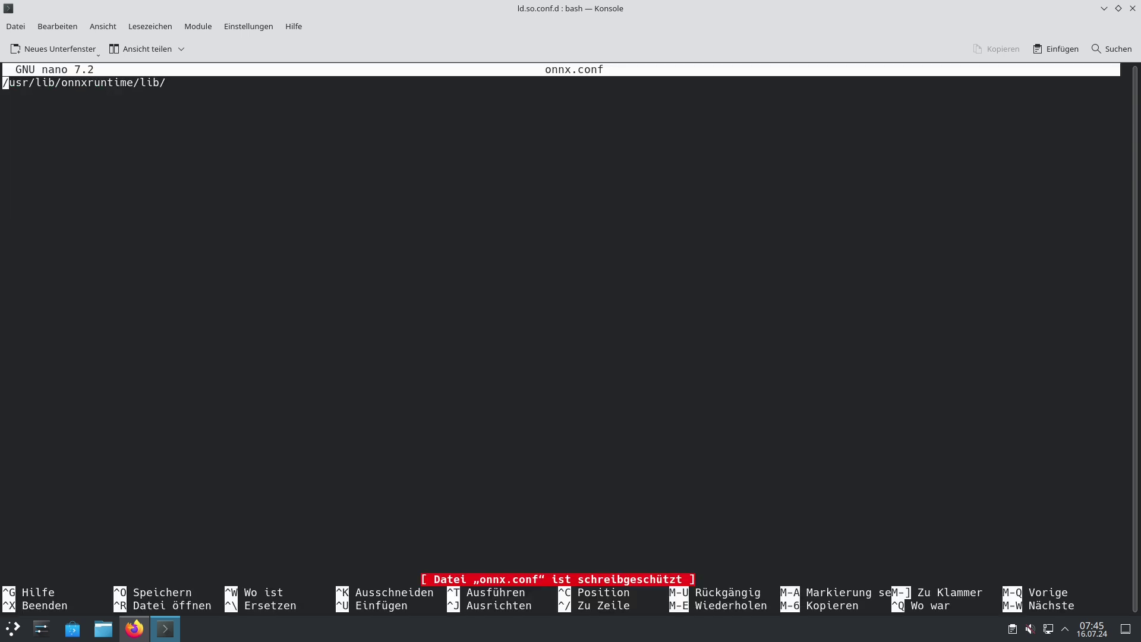